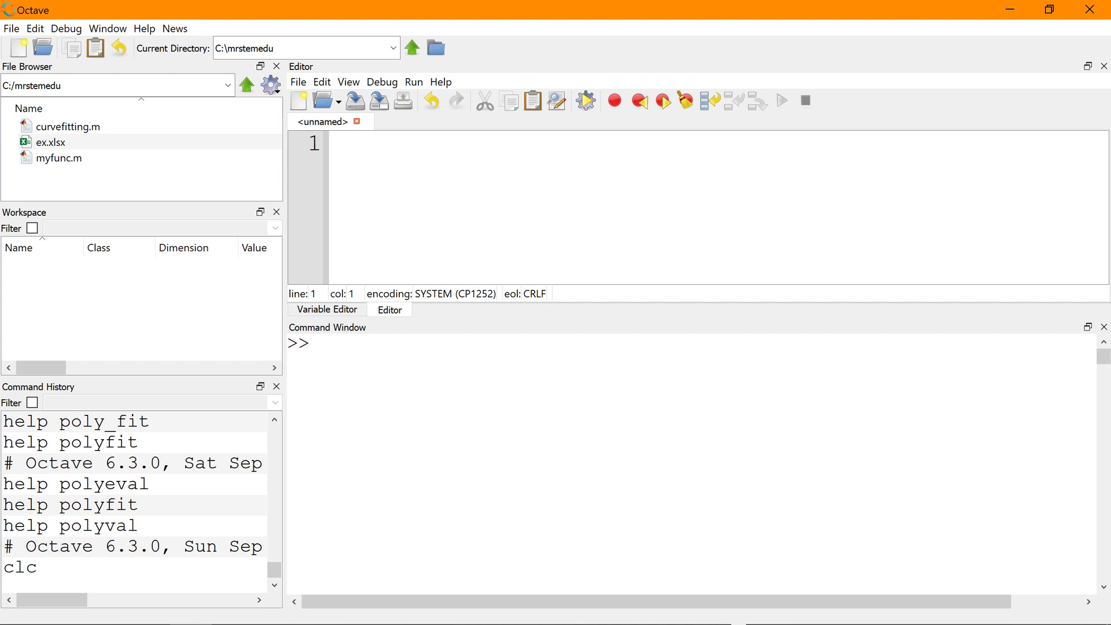
type("x=1")
Step: Create x=1 and y=1, then open x in the Variable Editor
key("Return")
type("y=1")
key("Return")
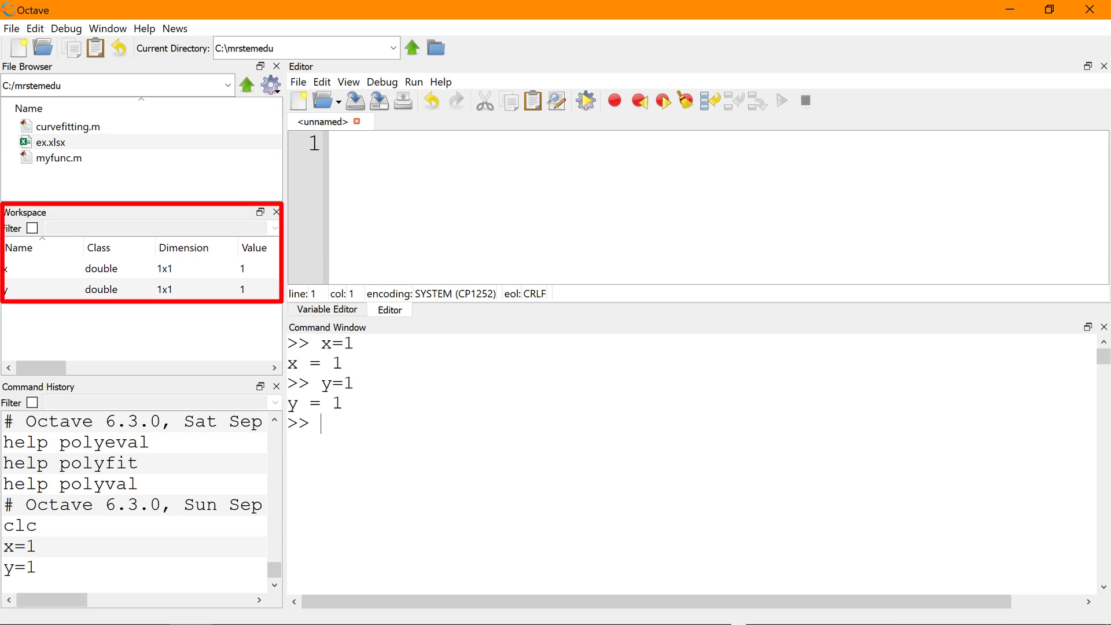
double_click(26, 268)
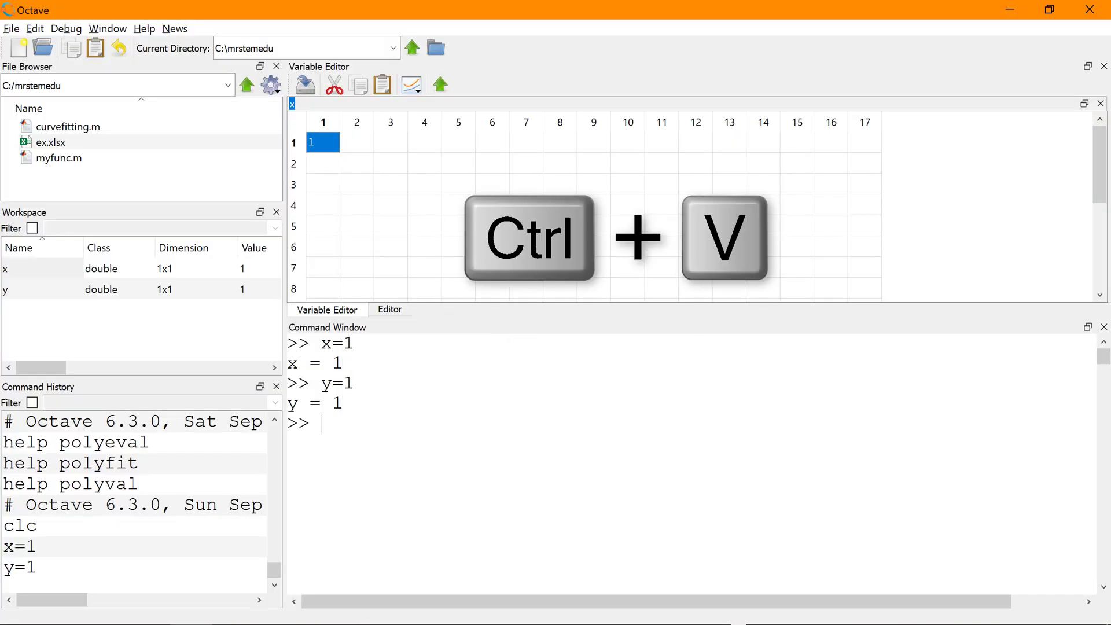
Step: Paste the ten heights into x and the ten weights into y
key("ctrl+v")
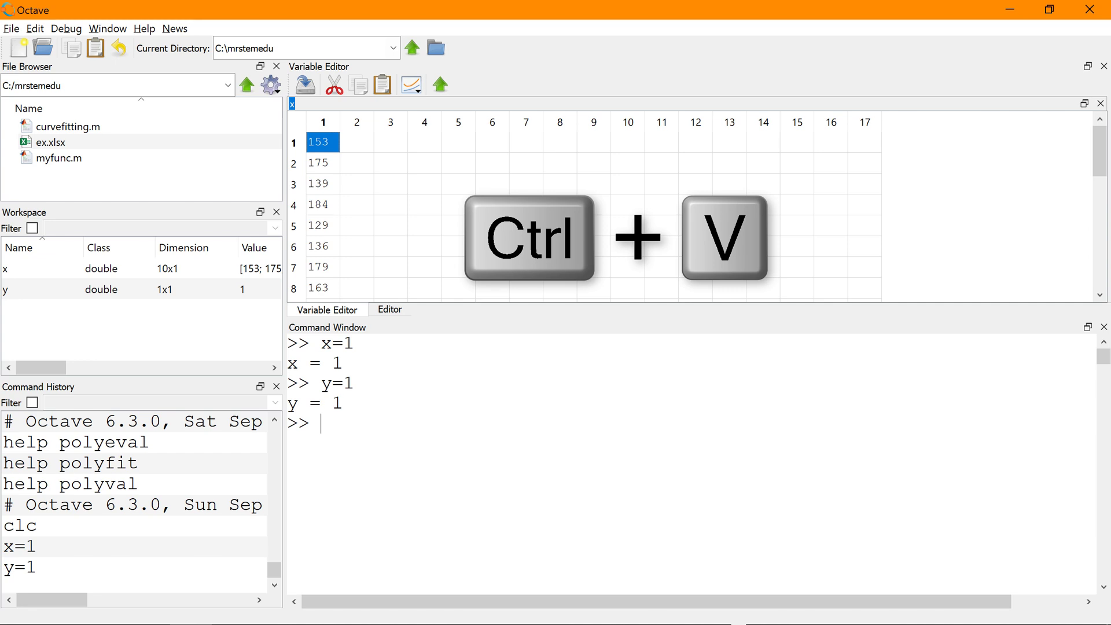
key("ctrl+v")
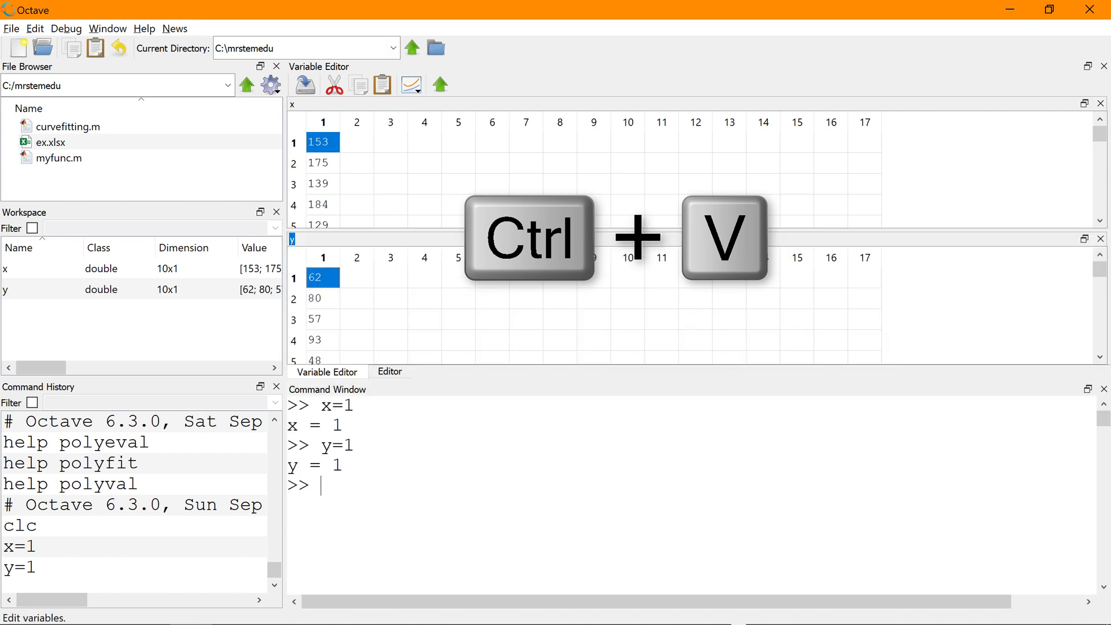
left_click(459, 298)
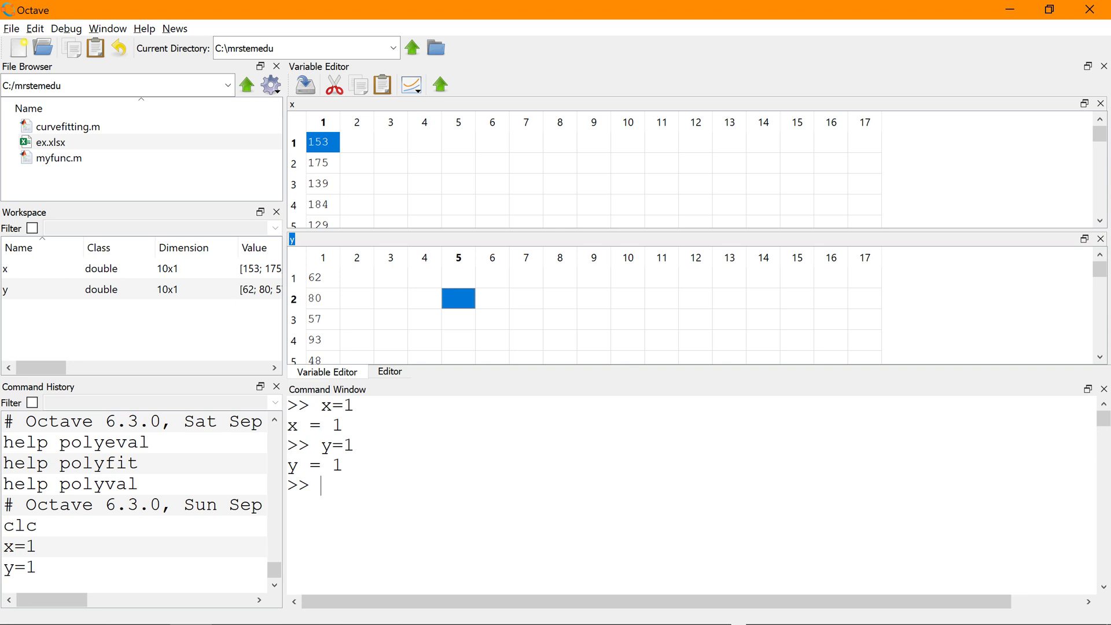
type("len")
type("gth")
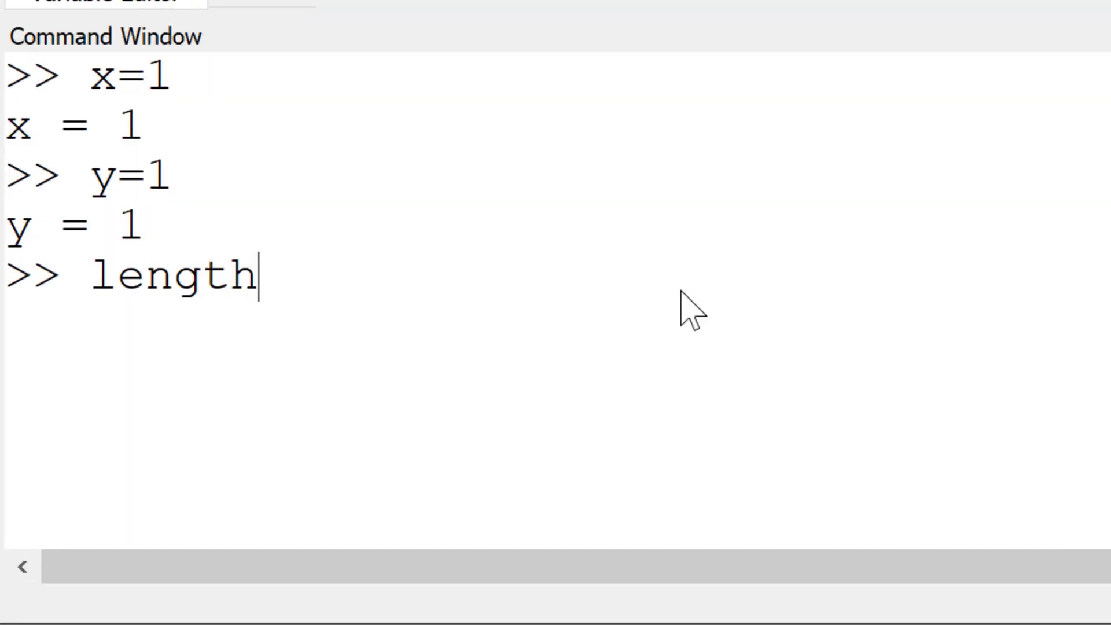
type("(x)")
Step: Check that length(x) and length(y) both return 10
key("Return")
type("le")
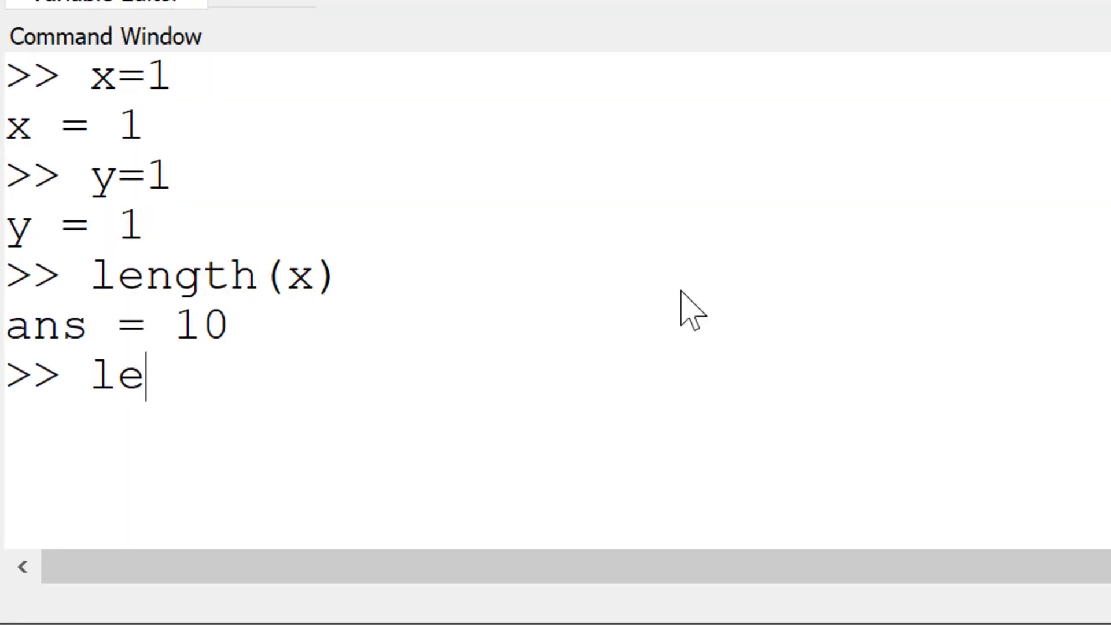
type("ngth(y")
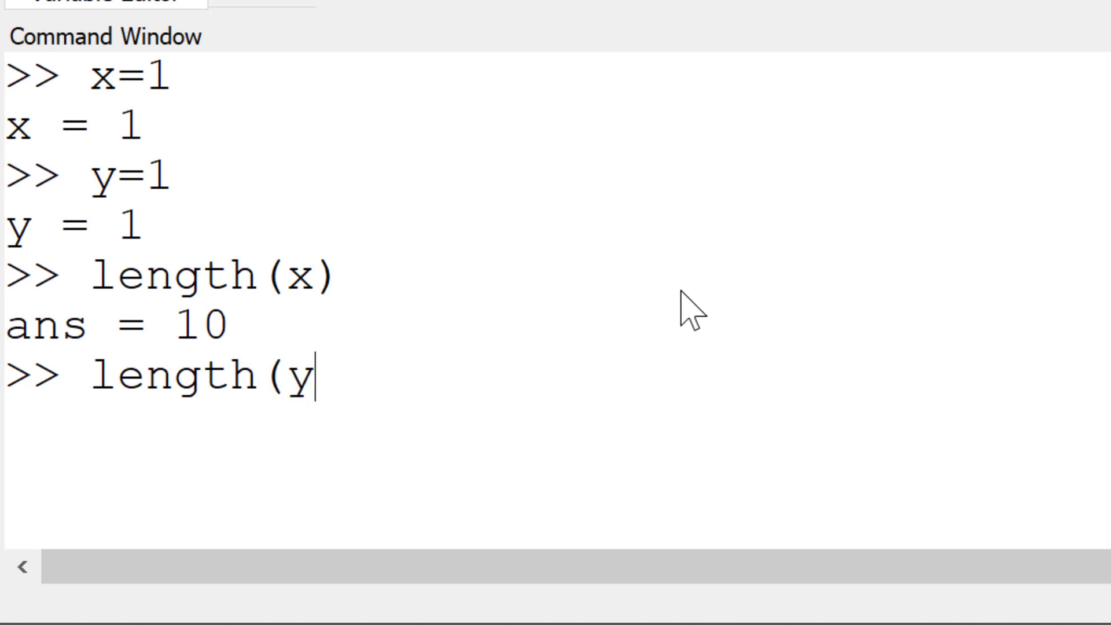
type(")")
key("Return")
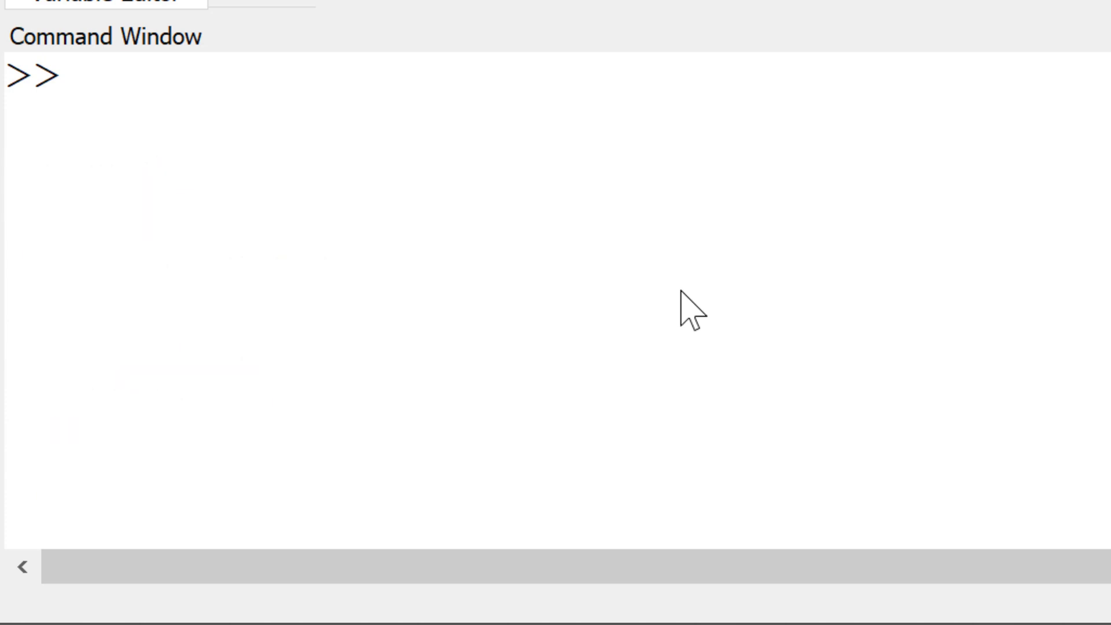
type("plot(x,y,")
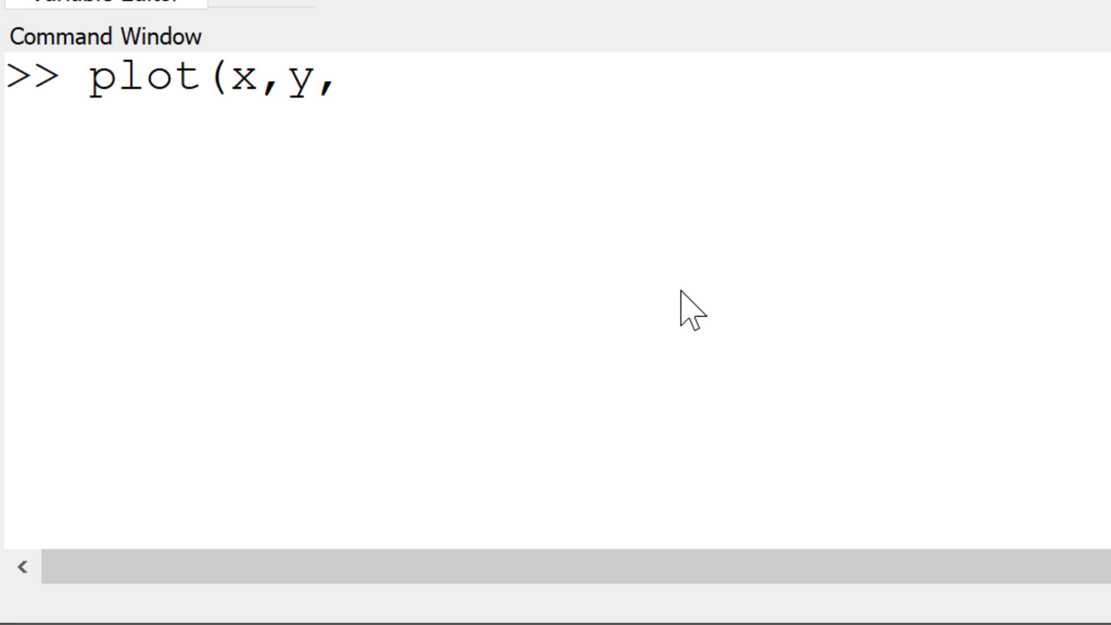
type("'o')")
Step: Plot weight against height as circles, enlarge the figure, and turn grid lines on
key("Return")
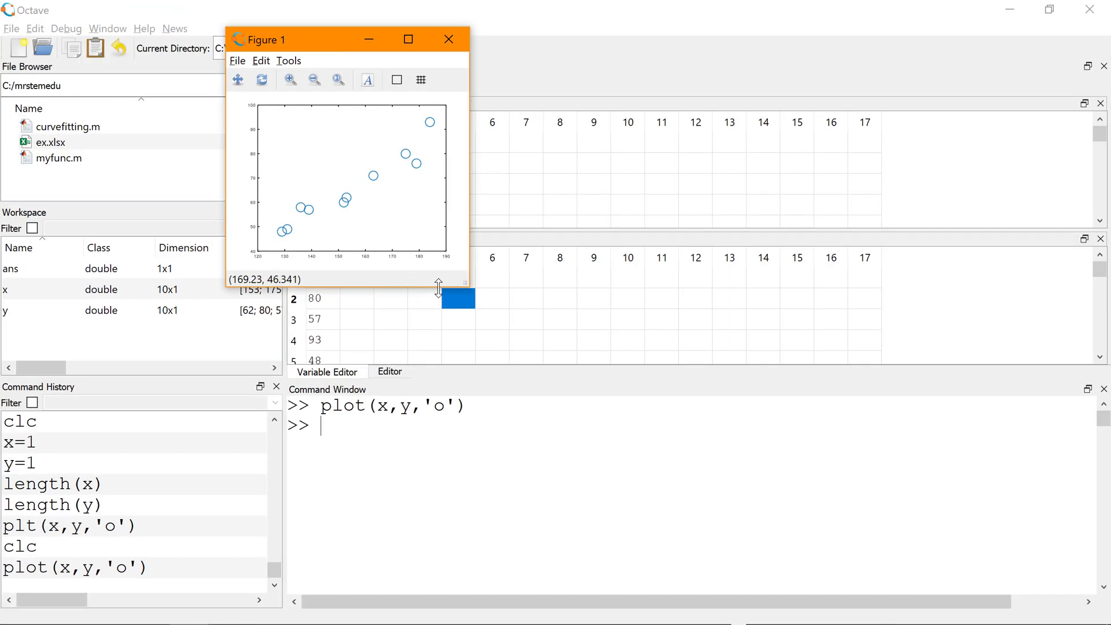
left_click_drag(467, 283, 829, 575)
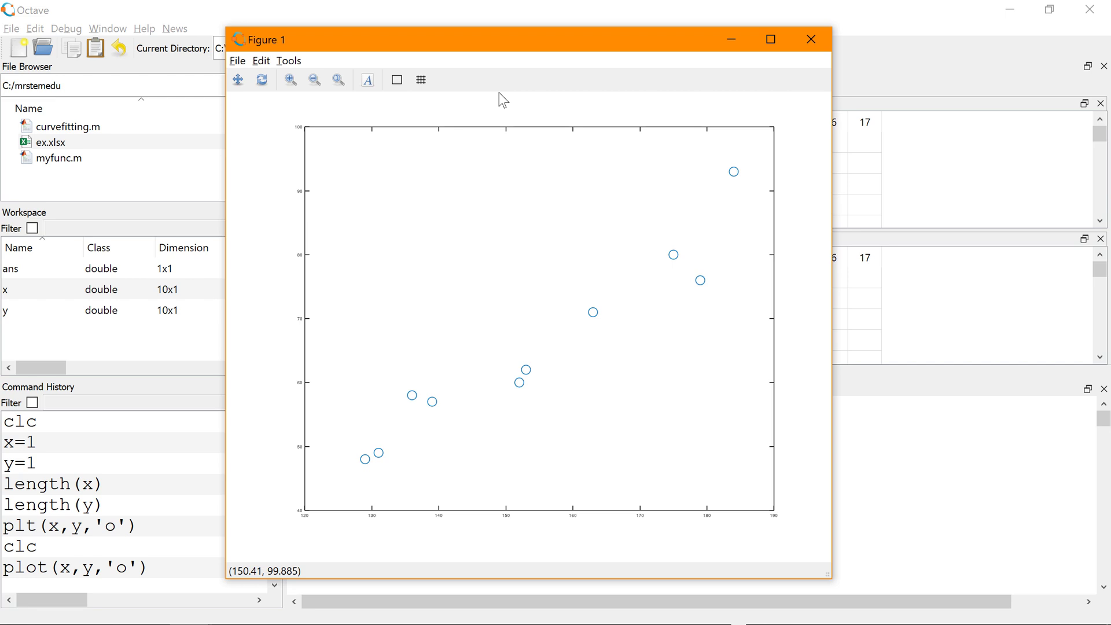
key("alt+Tab")
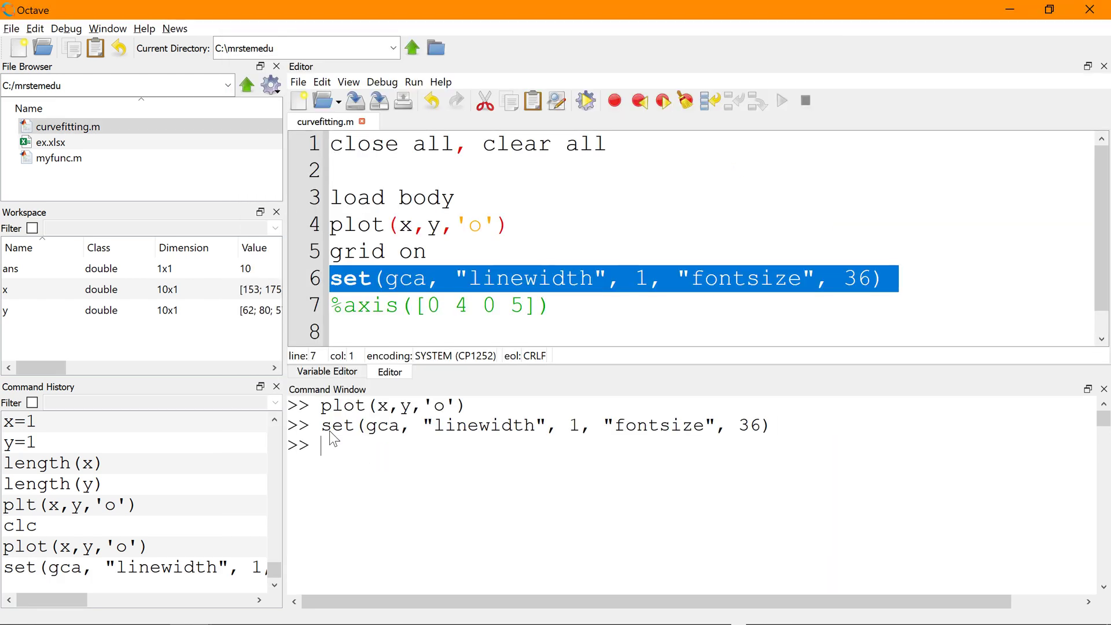
type("grid on")
key("Return")
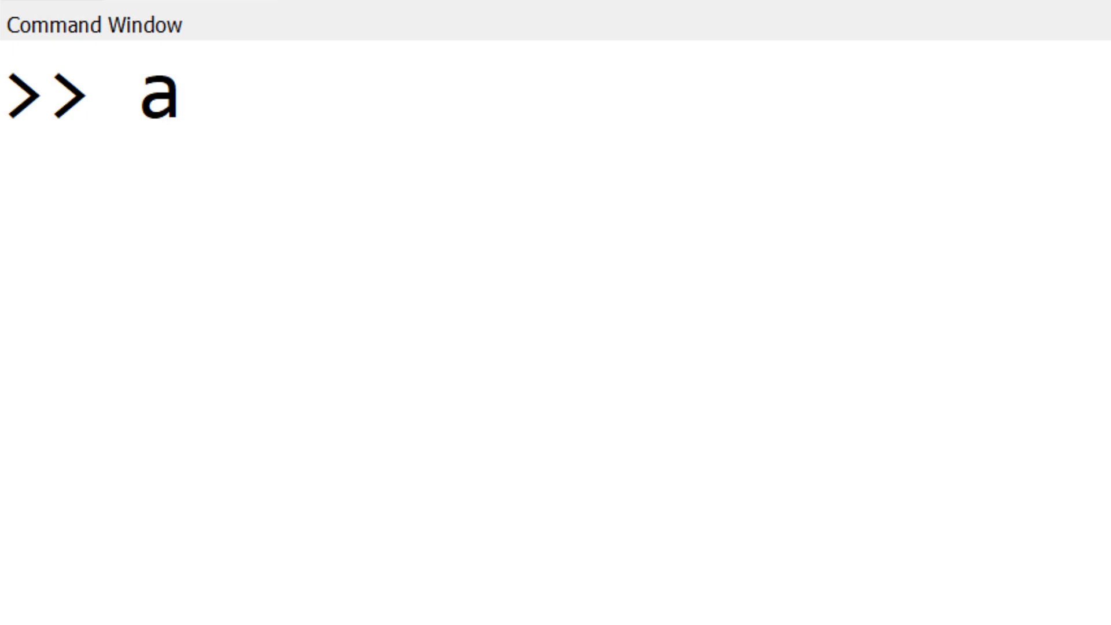
type(" = polyfit(")
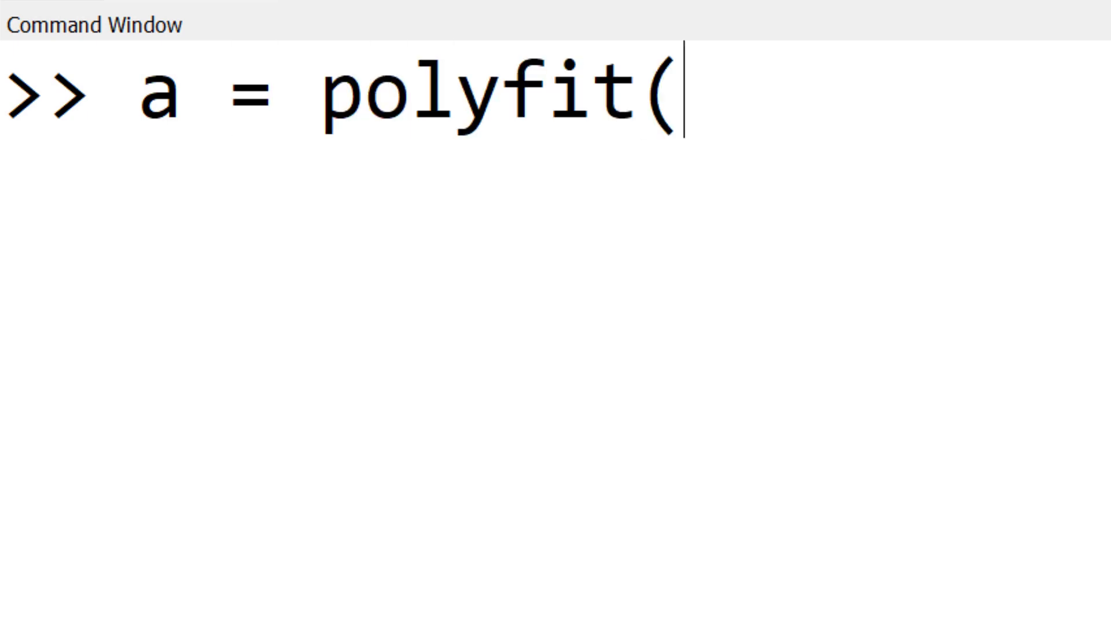
type("x,y,1")
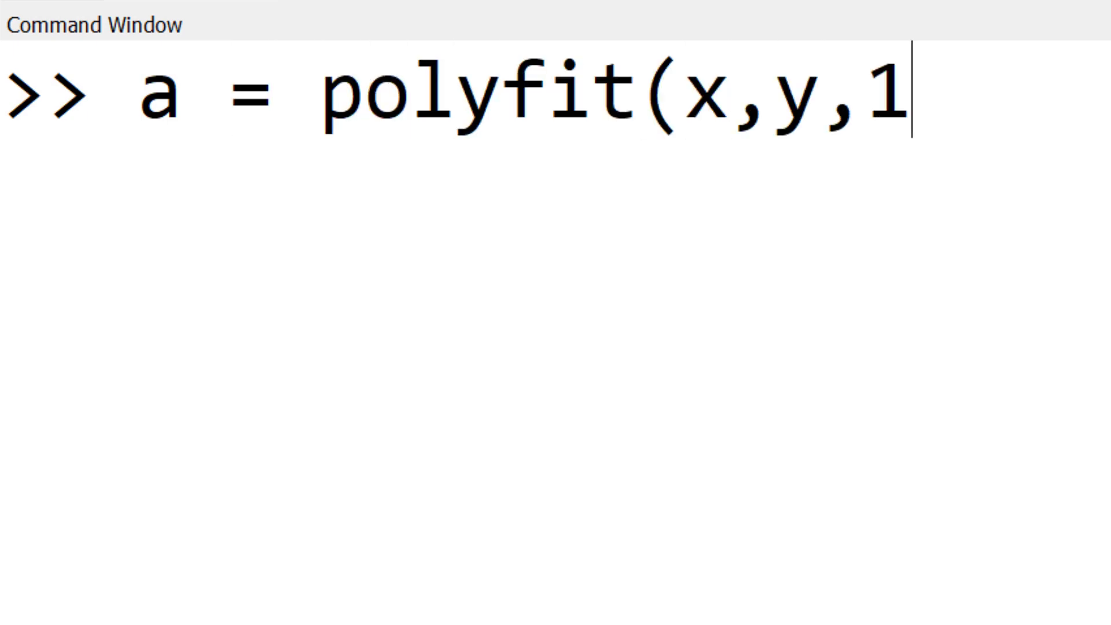
type(")")
Step: Run a = polyfit(x,y,1), returning coefficients 0.6753 and -38.6603
key("Return")
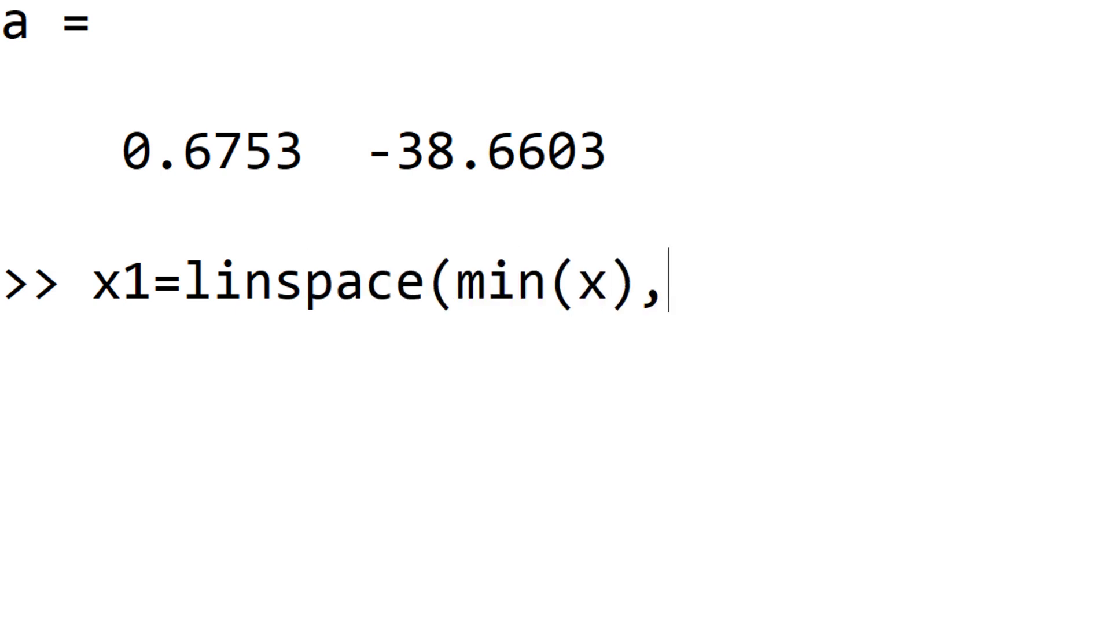
type("max")
type("(x))")
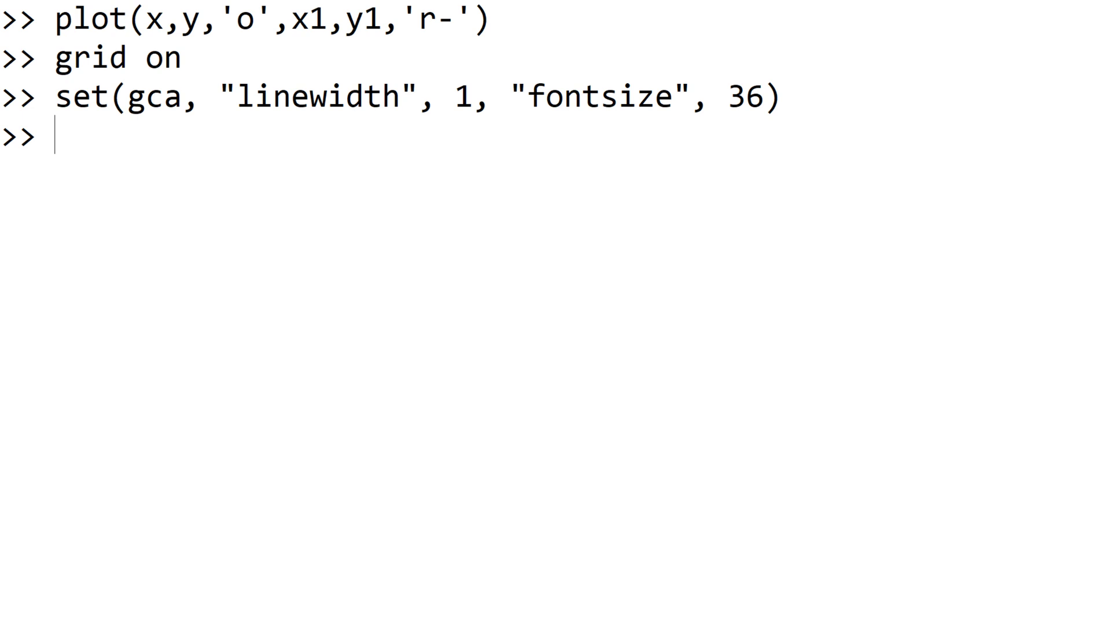
type("y1=polyval(")
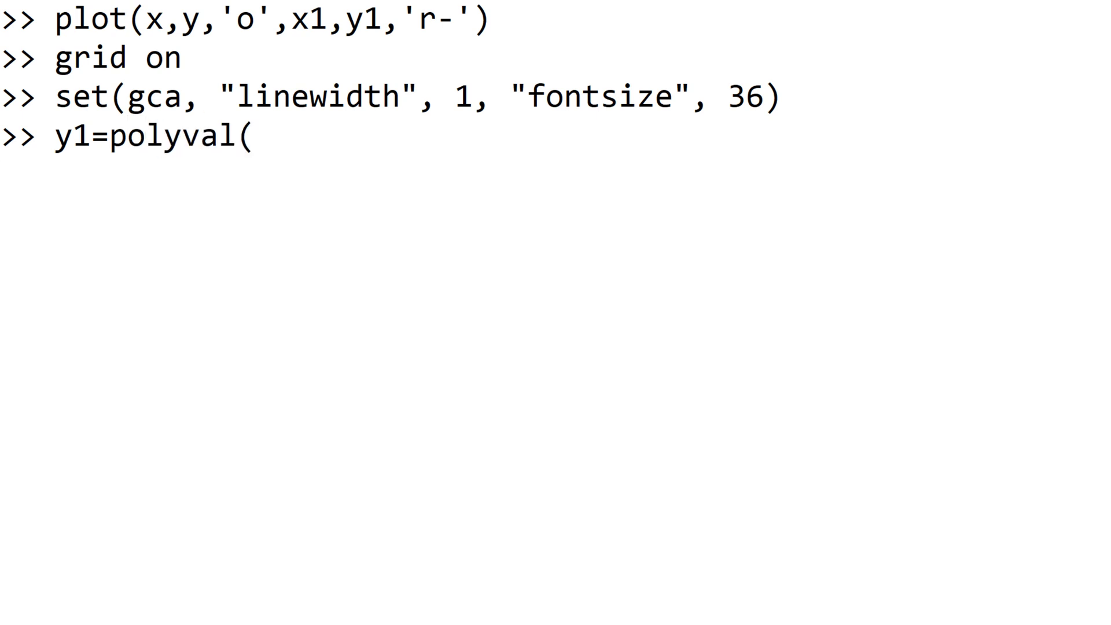
type("a,x1)")
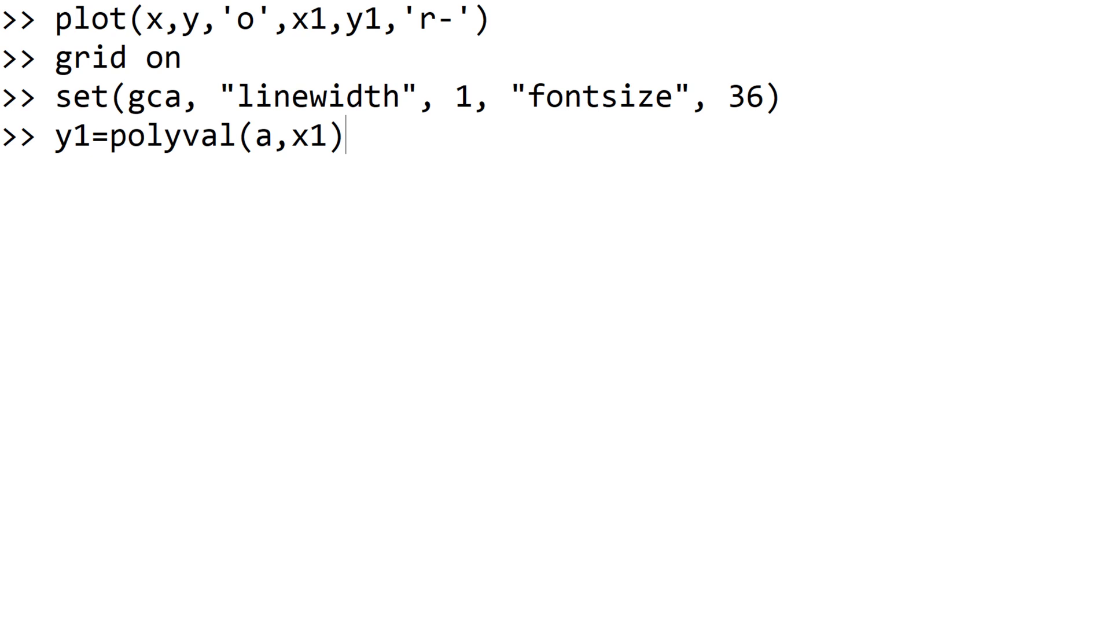
Step: Discard the pending y1 line and evaluate polyval(a,170), giving 76.137
key("Escape")
type("polyval")
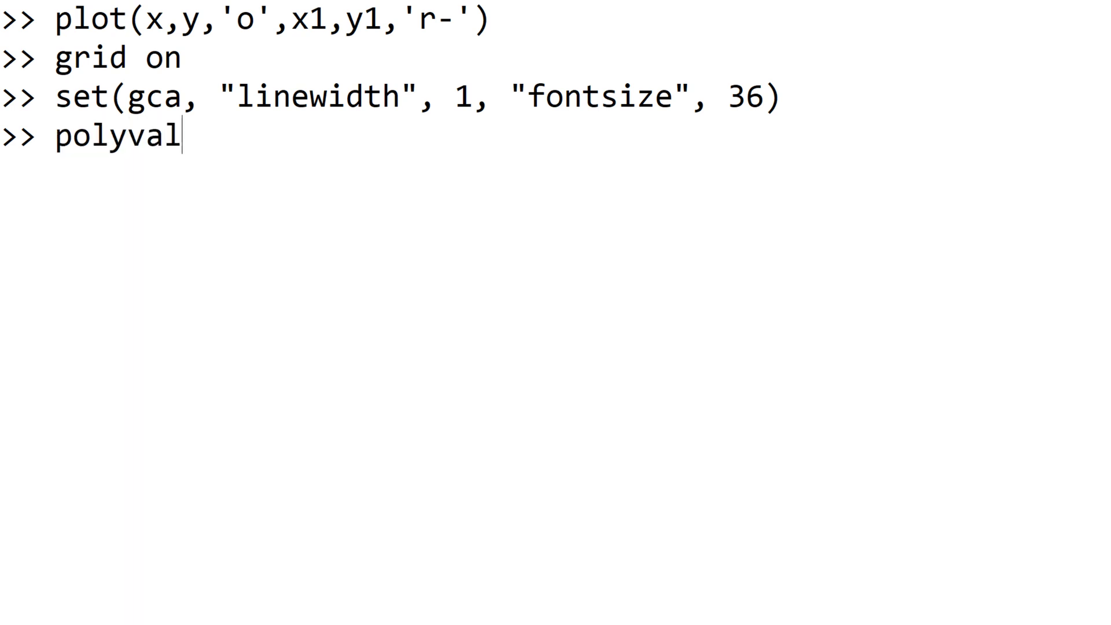
type("(a,170)")
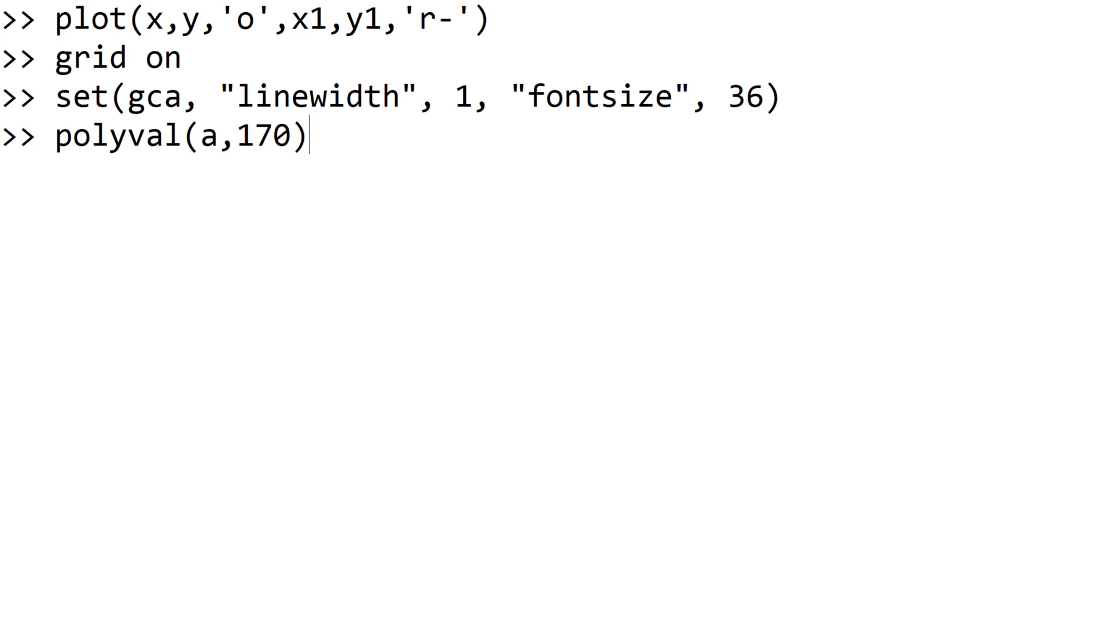
key("Return")
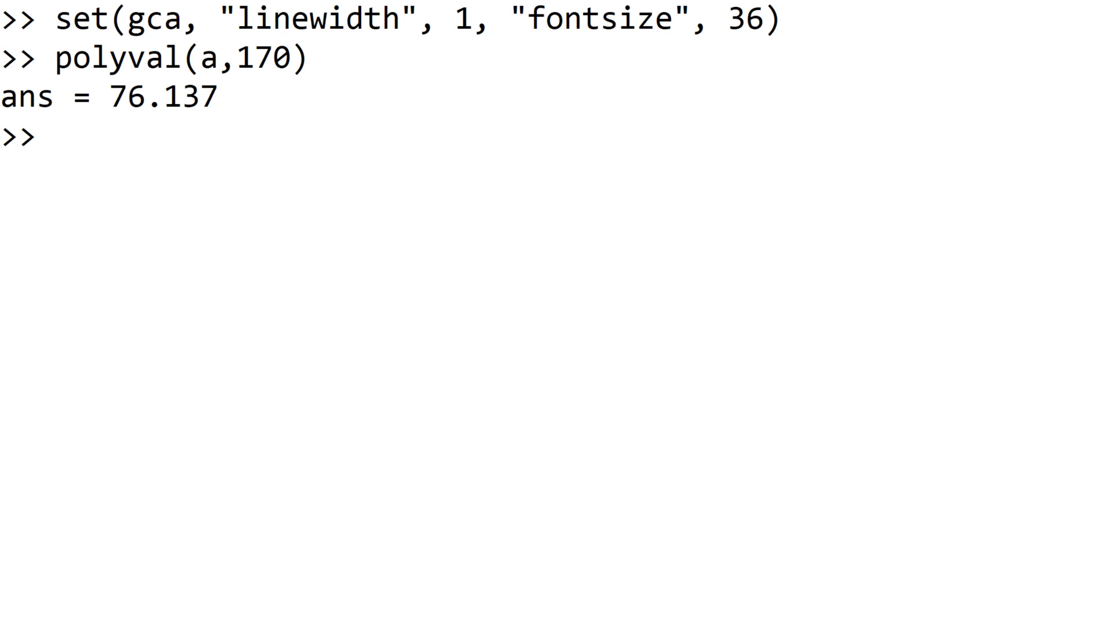
type("a = polyfit(x,y,1)")
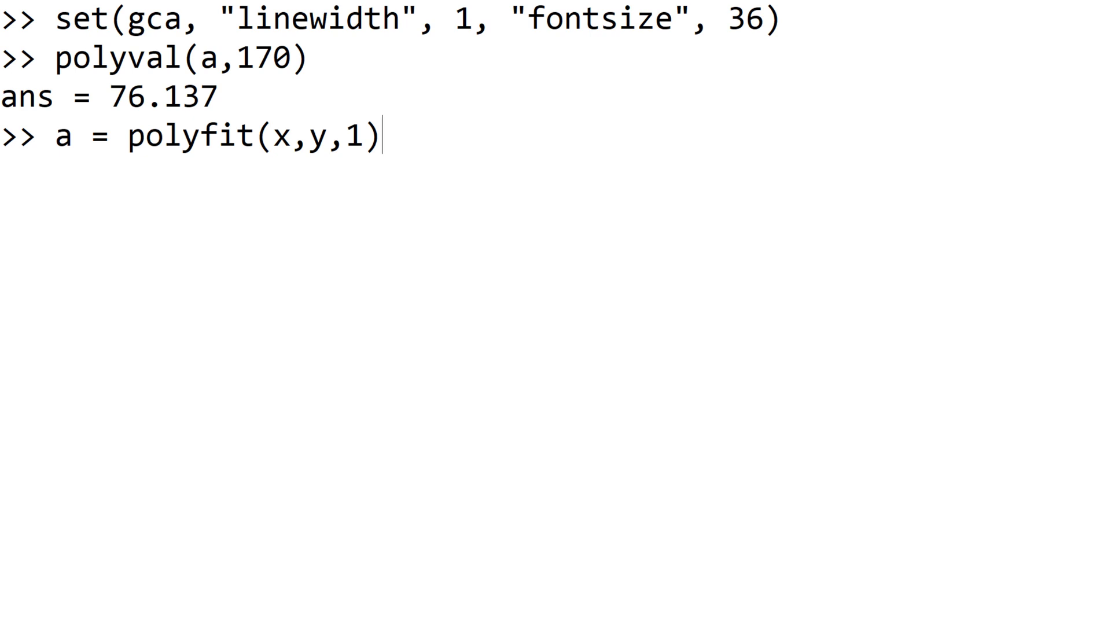
Step: Recall a = polyfit(x,y,1) and move back to edit its degree
key("Left")
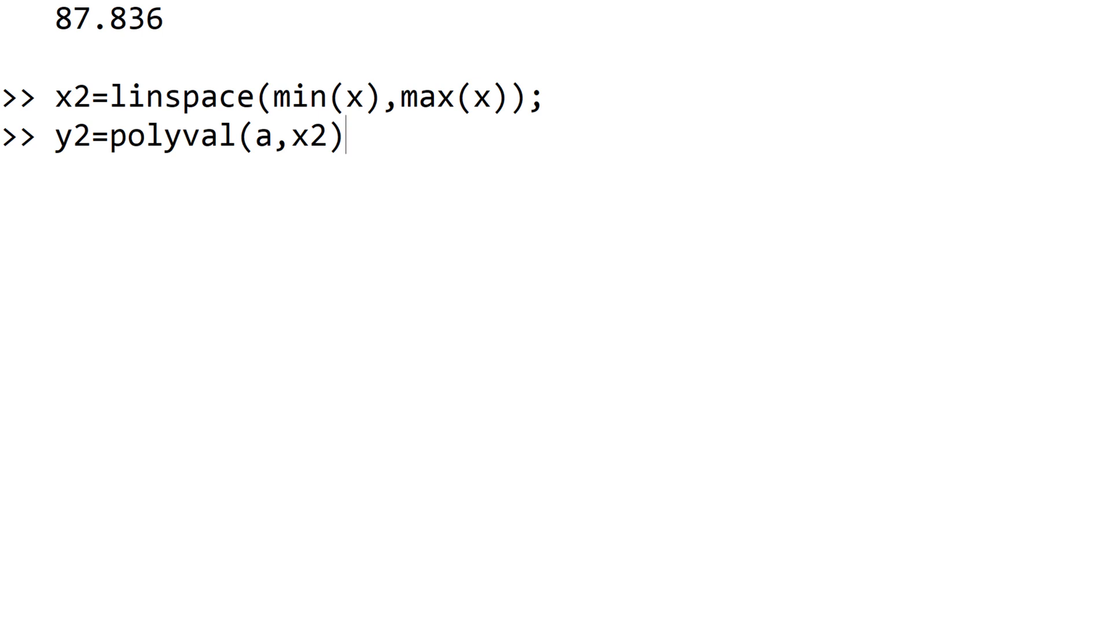
type(";")
Step: Compute y2=polyval(a,x2) and recall the earlier plot command for editing
key("Return")
type("plot(x,y,'o',x2,y2,'r-')")
key("Left")
key("Left")
key("Left")
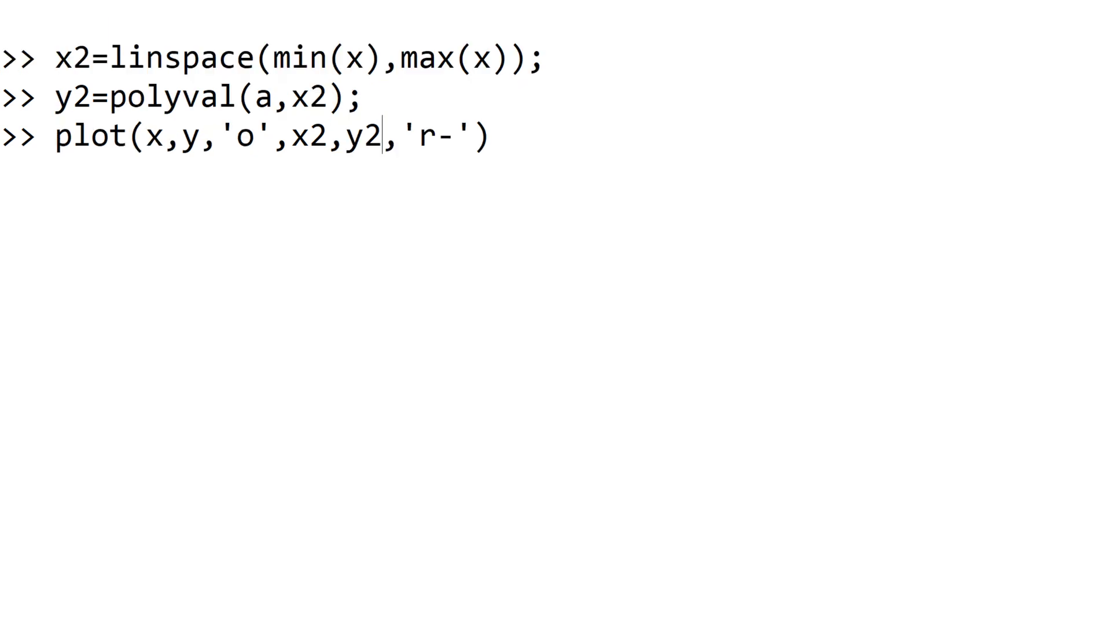